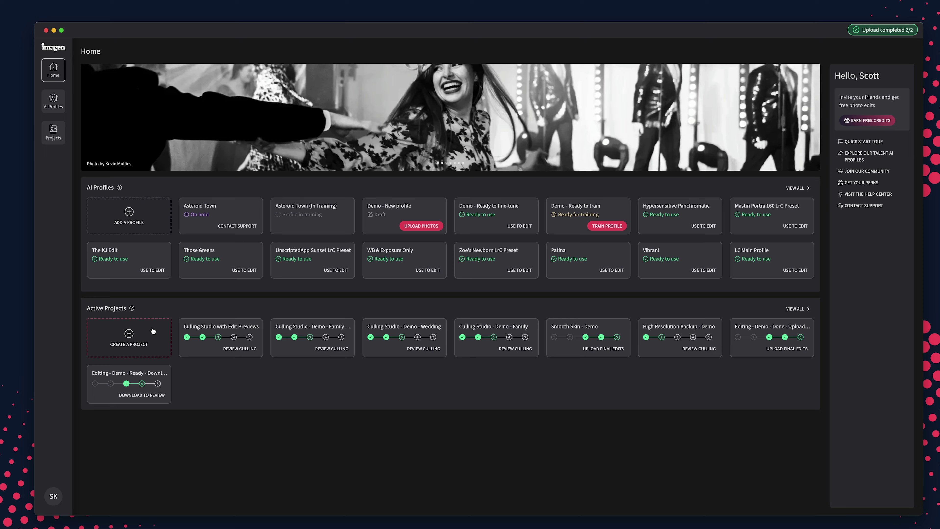
Start a new Cull project with Wedding as the photo type
left_click(153, 331)
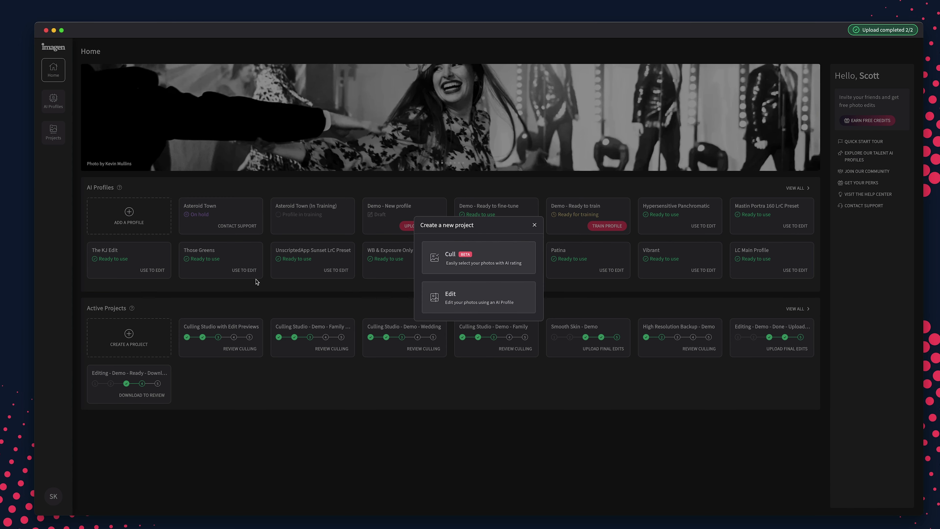
left_click(463, 258)
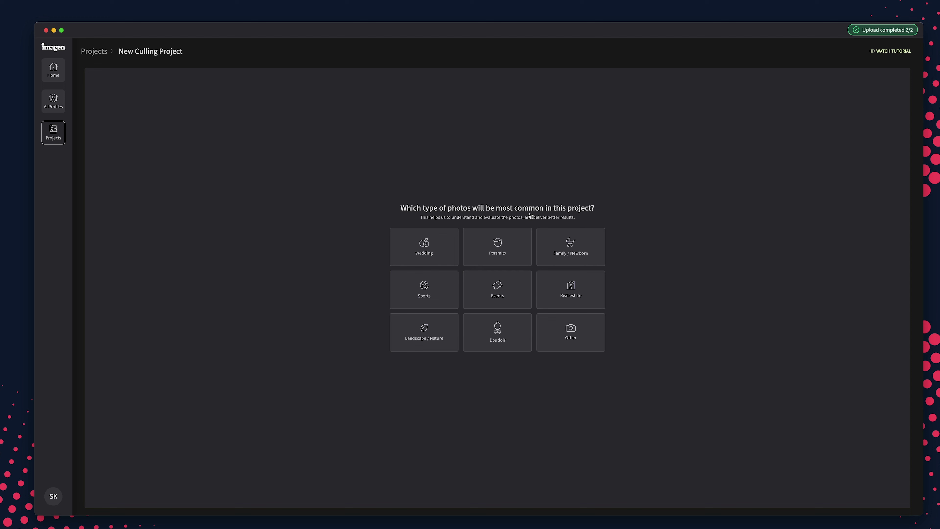
left_click(443, 237)
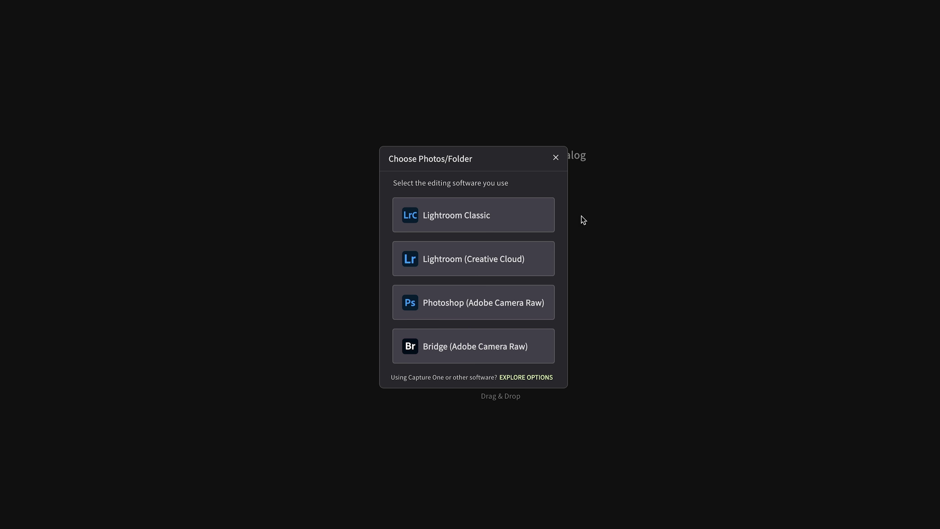
left_click(583, 219)
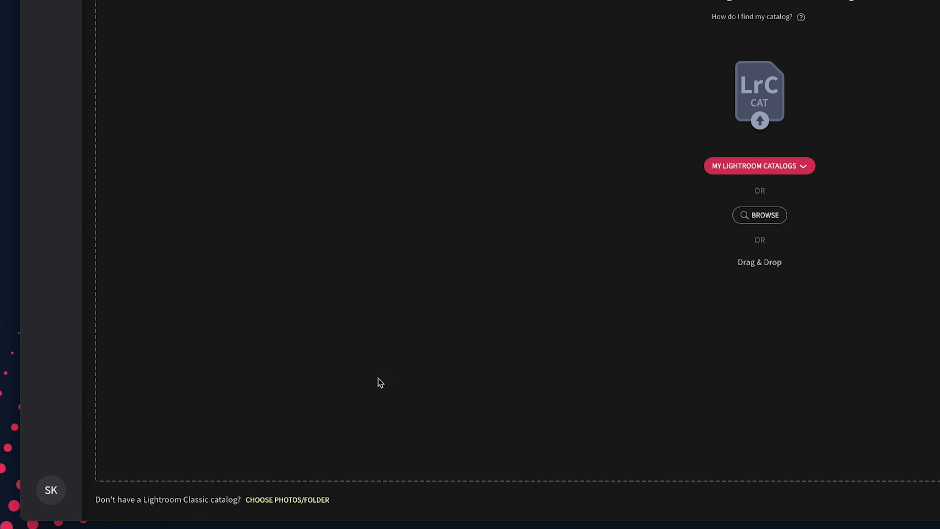
Choose Lightroom (Creative Cloud) as the editing software and drop in the Family folder
left_click(276, 499)
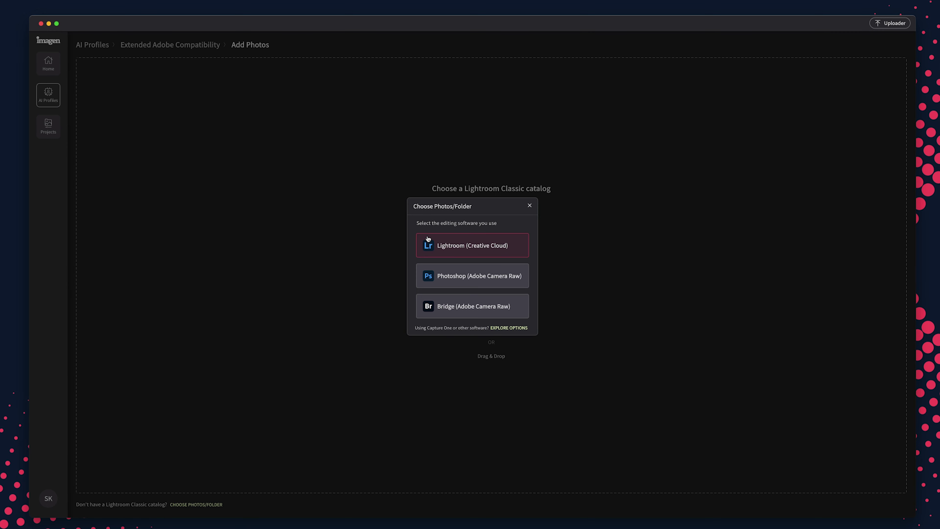
left_click(440, 302)
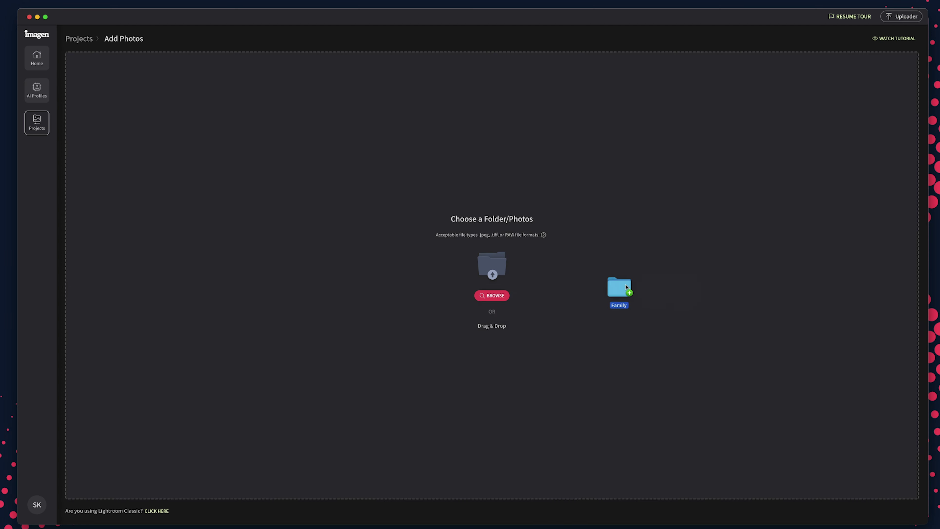
left_click_drag(624, 282, 529, 289)
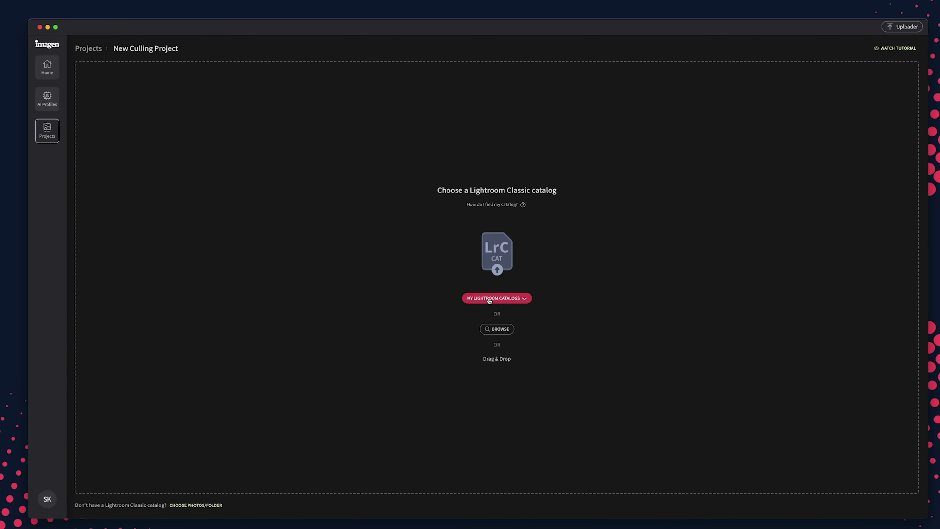
Load the Demos.lrcat catalog and include one photographer's RAW folder
left_click(487, 299)
left_click(487, 299)
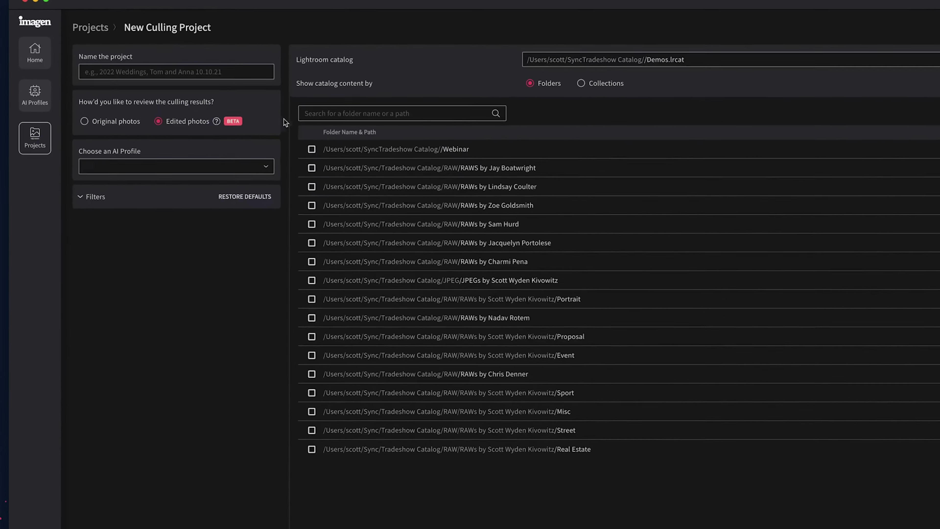
left_click(329, 257)
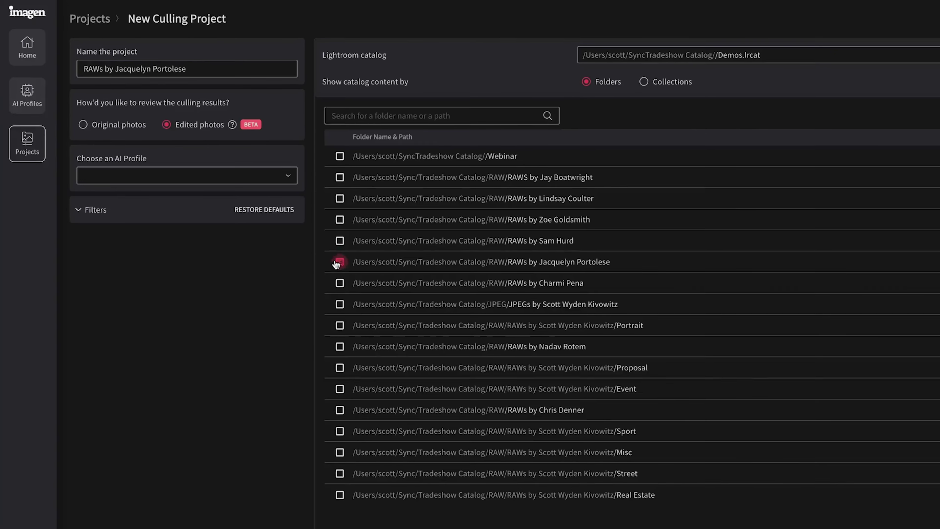
Name the project 'Culling Studio with Edit Previews' and use the TIERRA AI profile
triple_click(225, 67)
type("Culling Studio with Edit Previews")
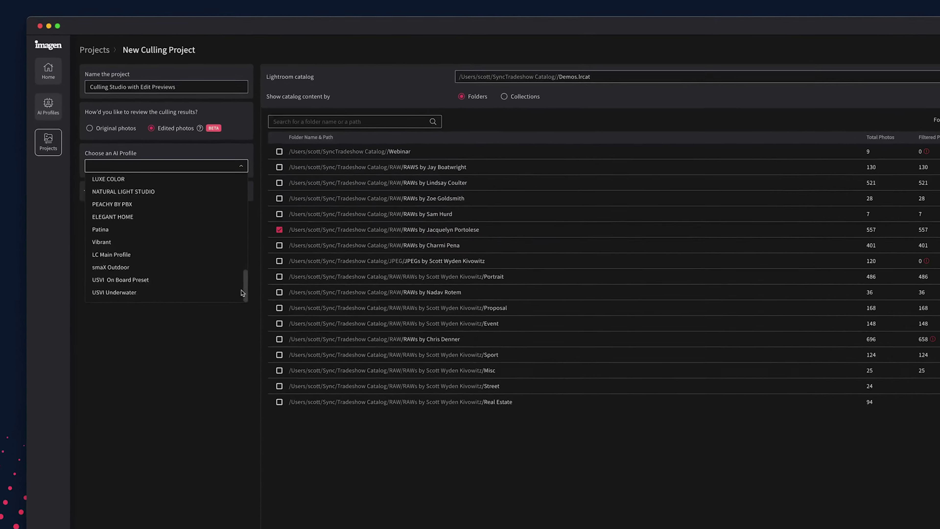
scroll(233, 266, "up", 3)
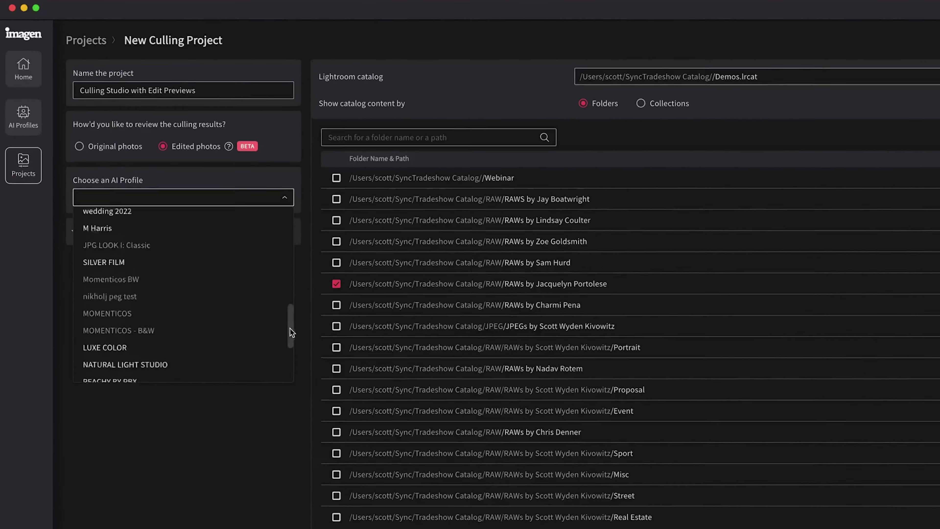
left_click_drag(290, 328, 292, 277)
left_click(191, 328)
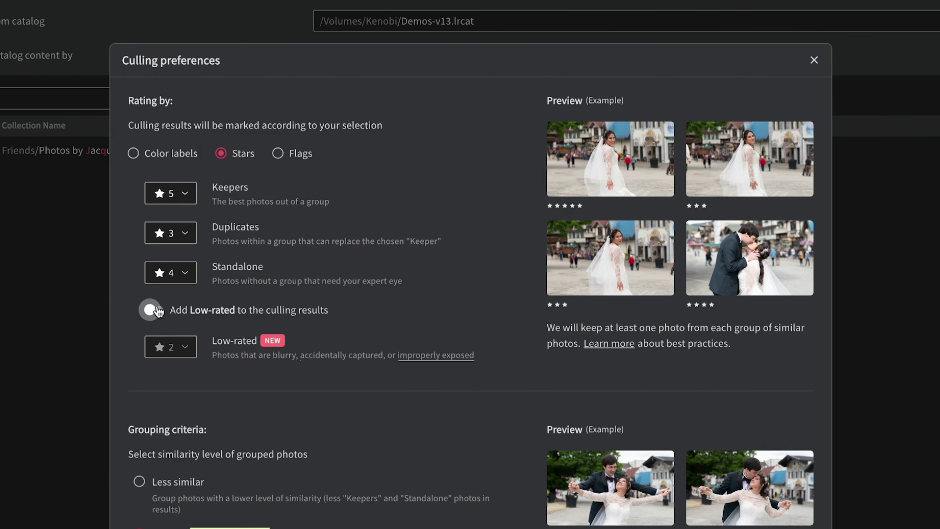
Turn on 'Add Low-rated to the culling results' so low-rated photos get 2 stars
left_click(158, 310)
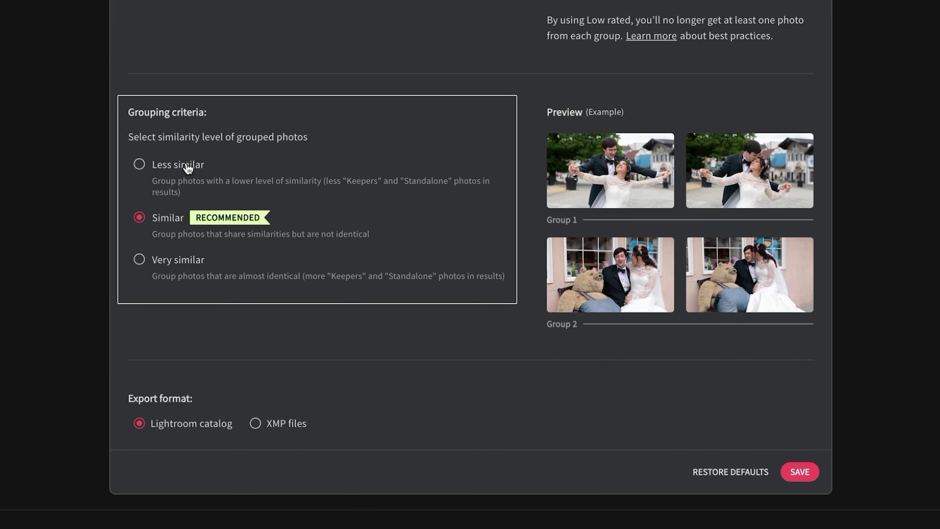
Compare the Less similar, Very similar and Similar grouping levels, settling on Similar
left_click(188, 168)
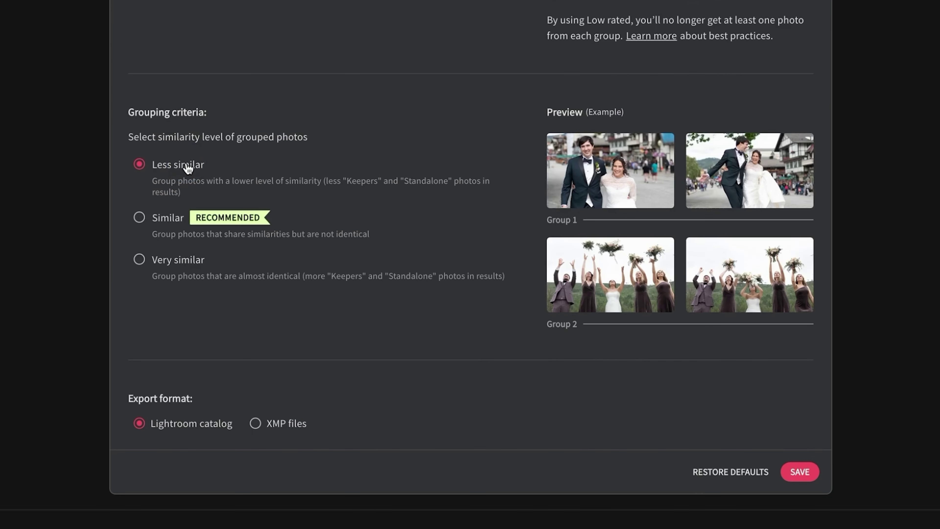
left_click(183, 265)
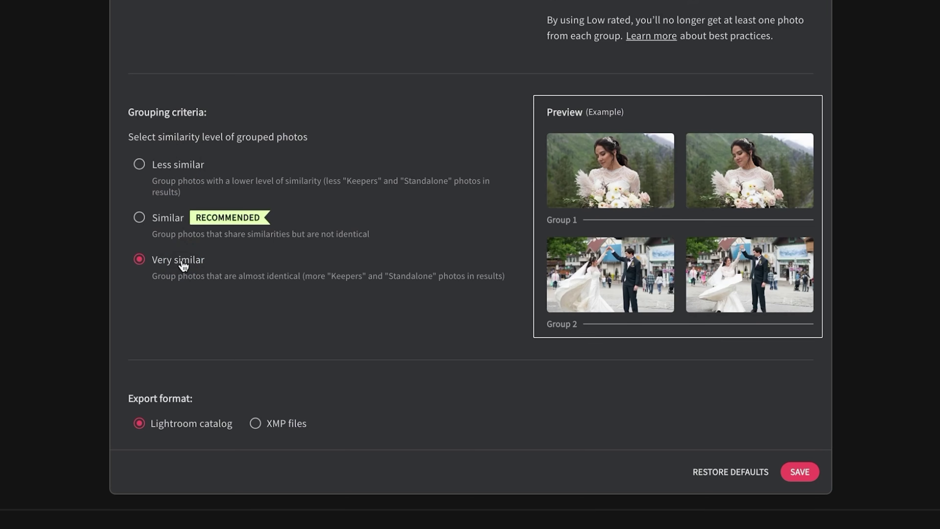
left_click(168, 217)
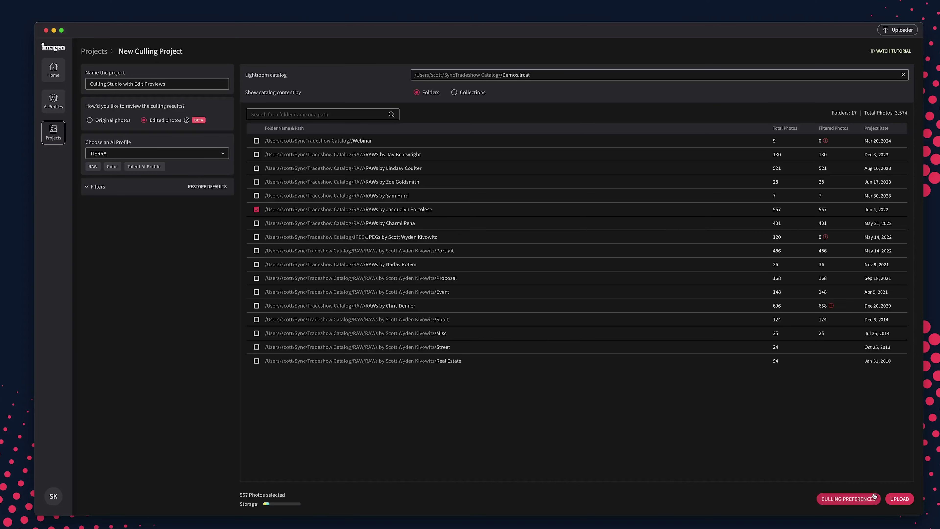
Upload the project and open the culling results for 'Culling Studio with Edit Previews'
left_click(890, 497)
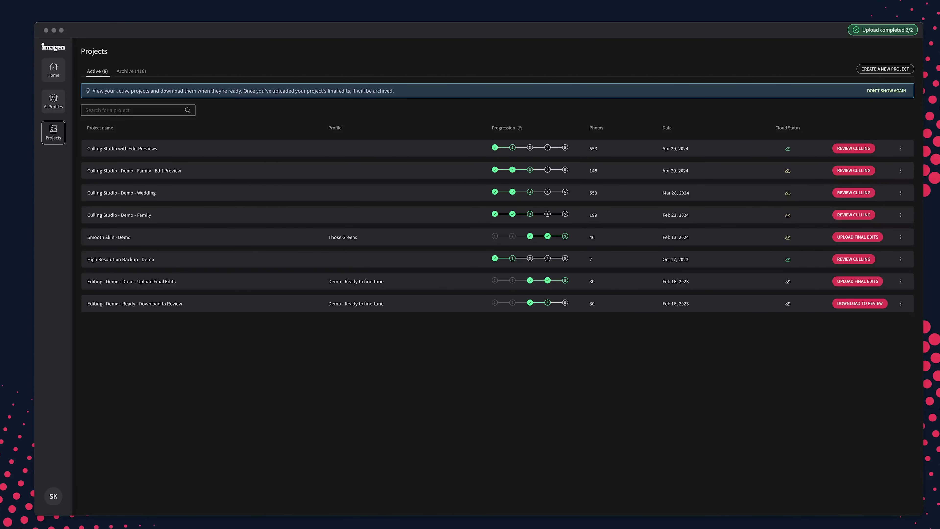
left_click(853, 148)
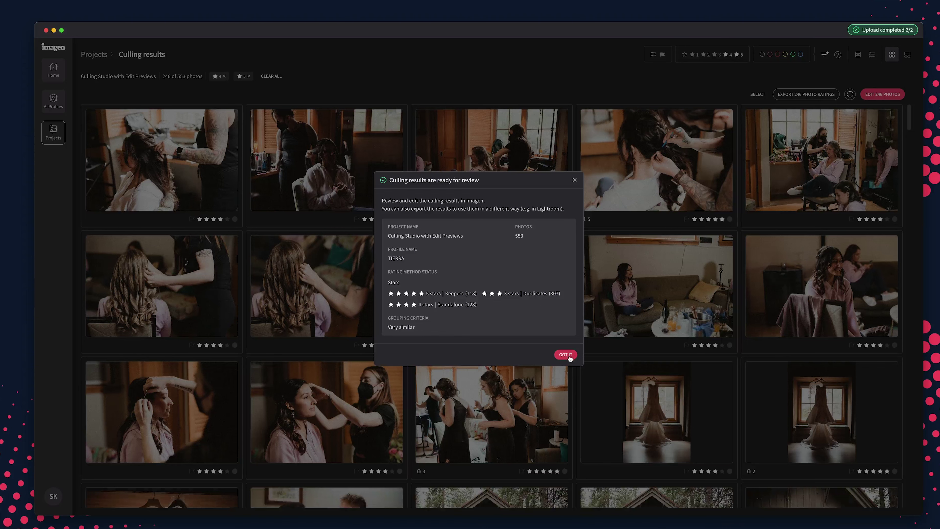
Dismiss the results summary, browse the grid, and toggle the 3-star filter button
left_click(566, 355)
scroll(578, 341, "down", 5)
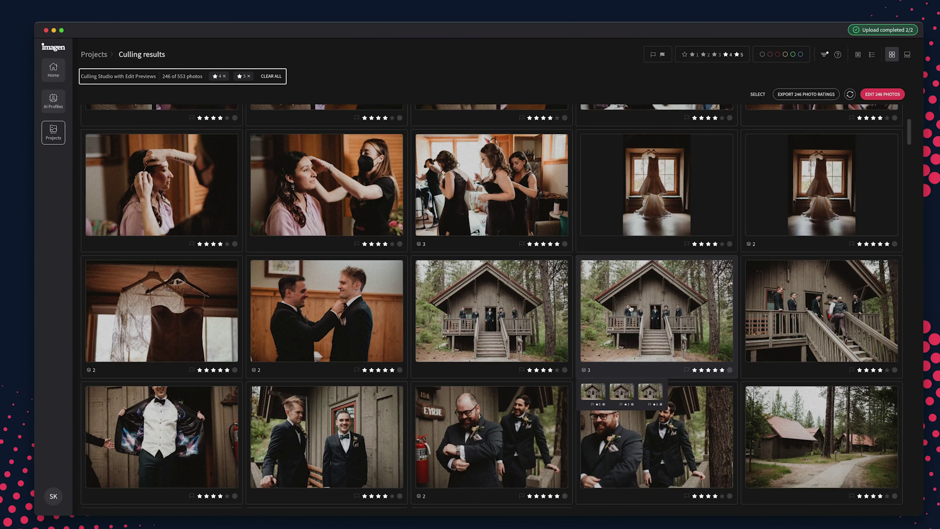
scroll(661, 302, "down", 5)
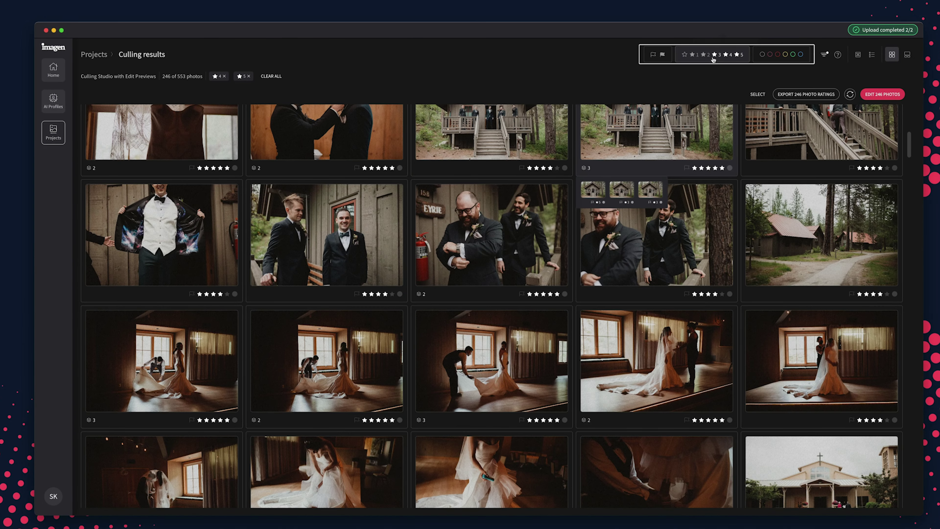
left_click(714, 56)
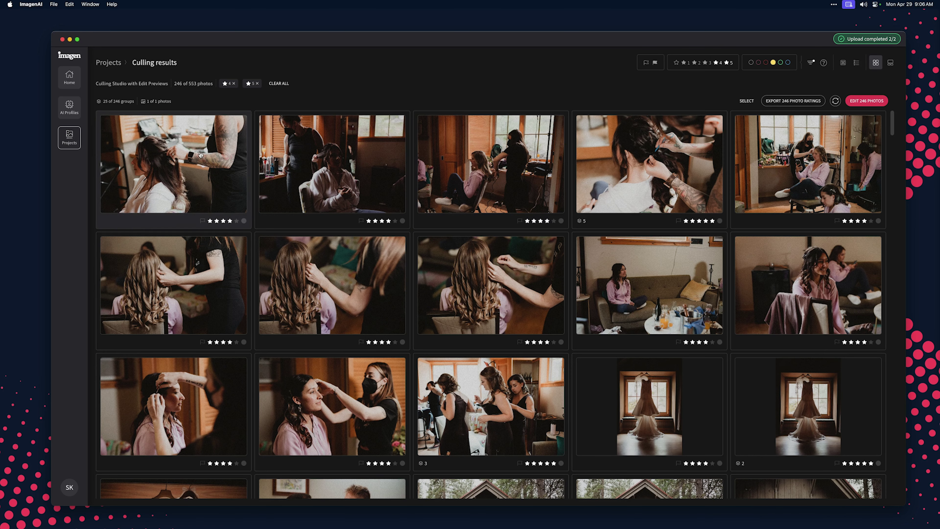
Review photos in Loupe and Grid views, then swap in 560A5027.dng as the group's pick
left_click(200, 155)
key("space")
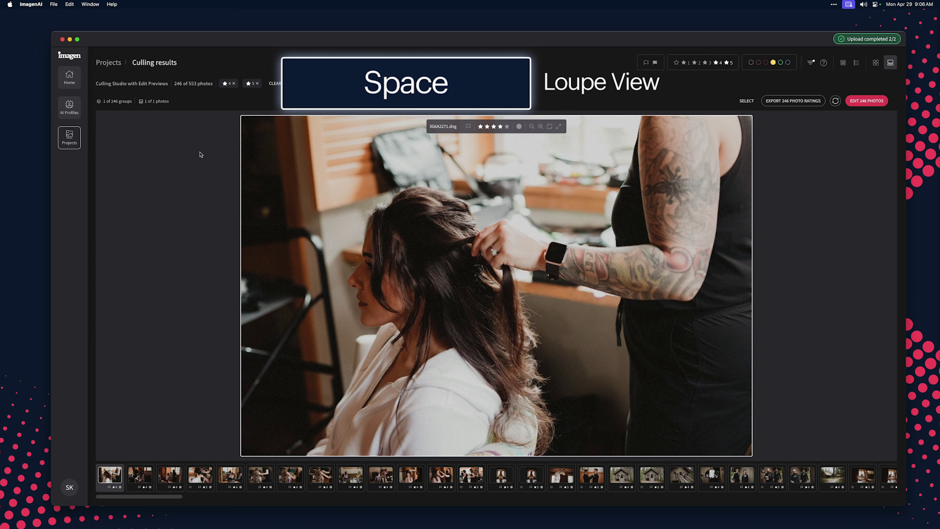
key("Right")
key("Right")
key("Right")
key("Right")
key("g")
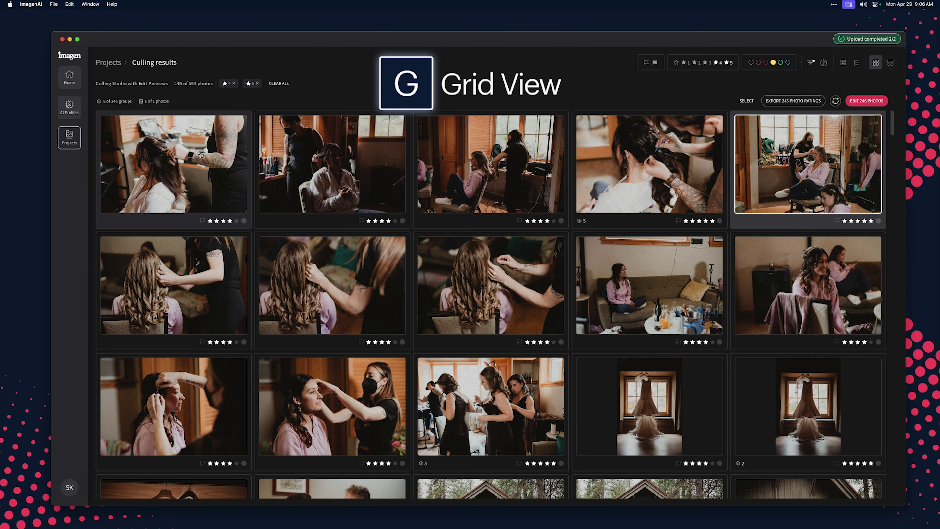
key("space")
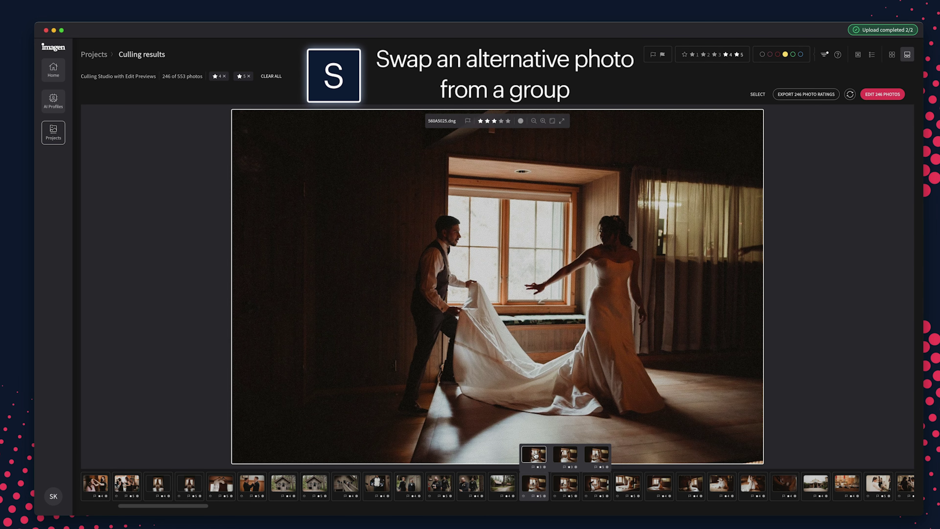
left_click(597, 454)
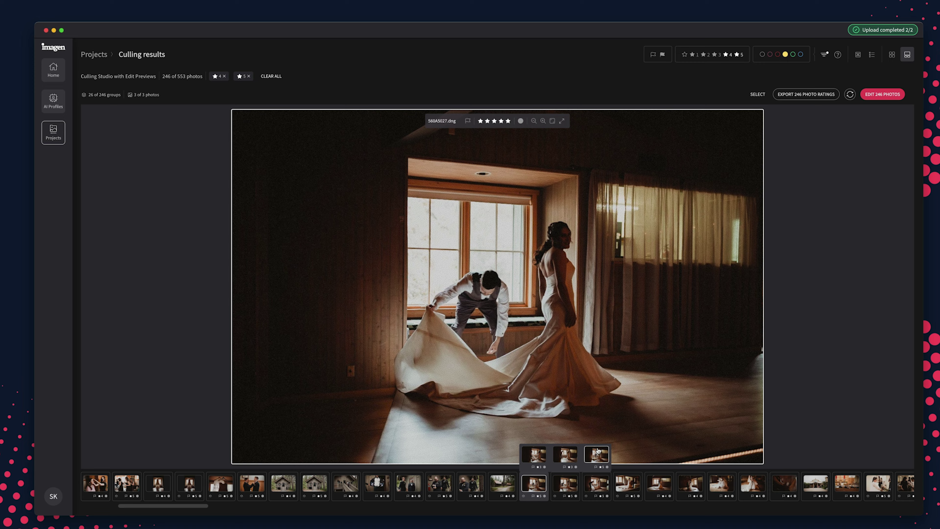
Give four church photos a green label, then send all 247 photos for editing
key("a")
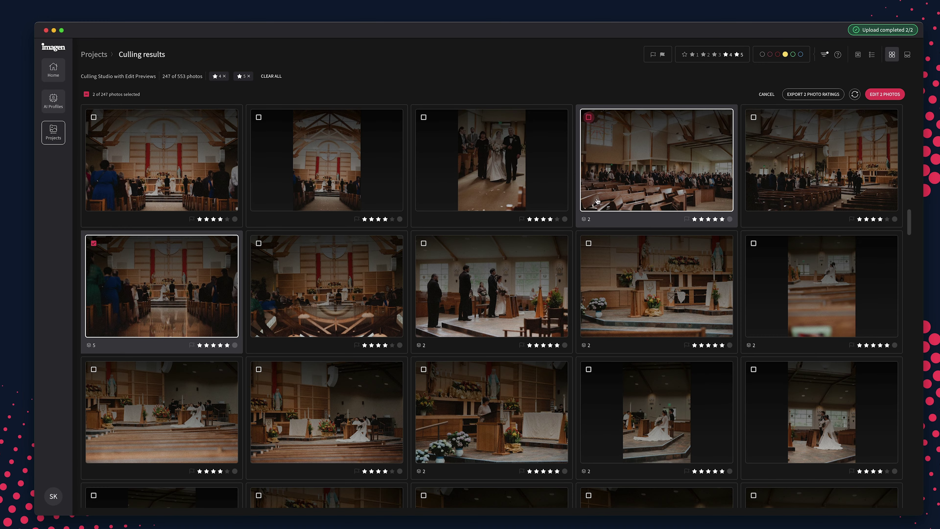
left_click(589, 243)
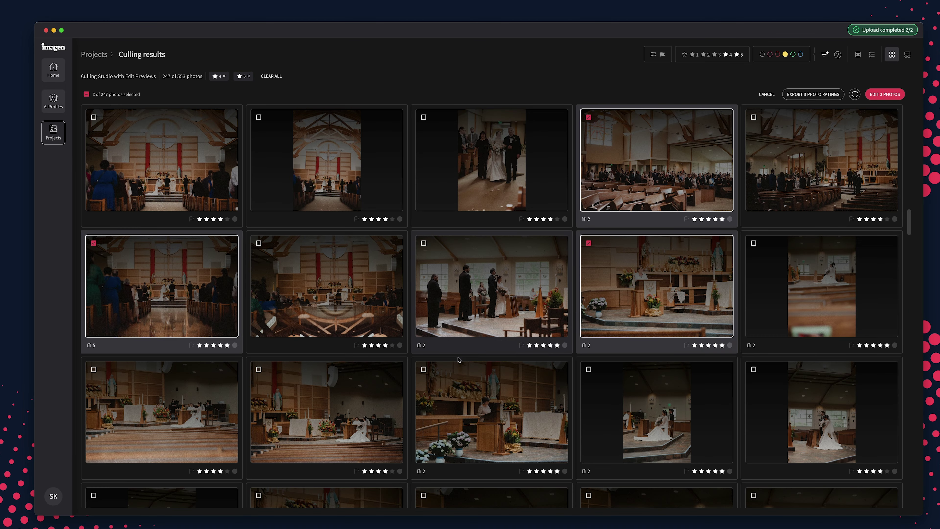
left_click(424, 370)
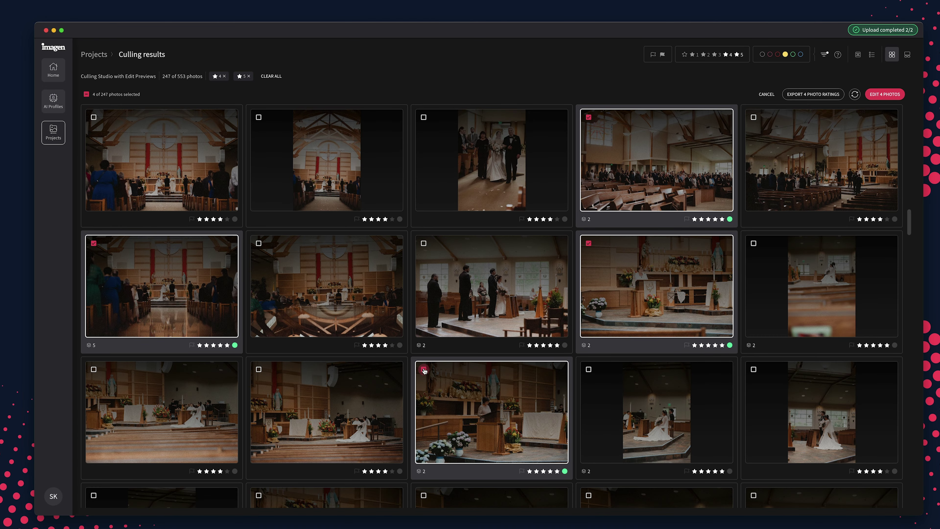
key("Escape")
left_click(890, 97)
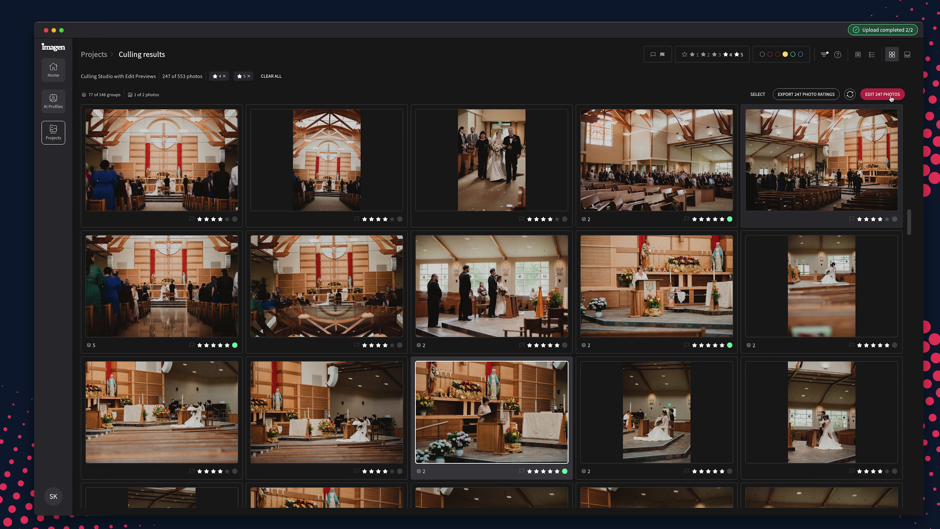